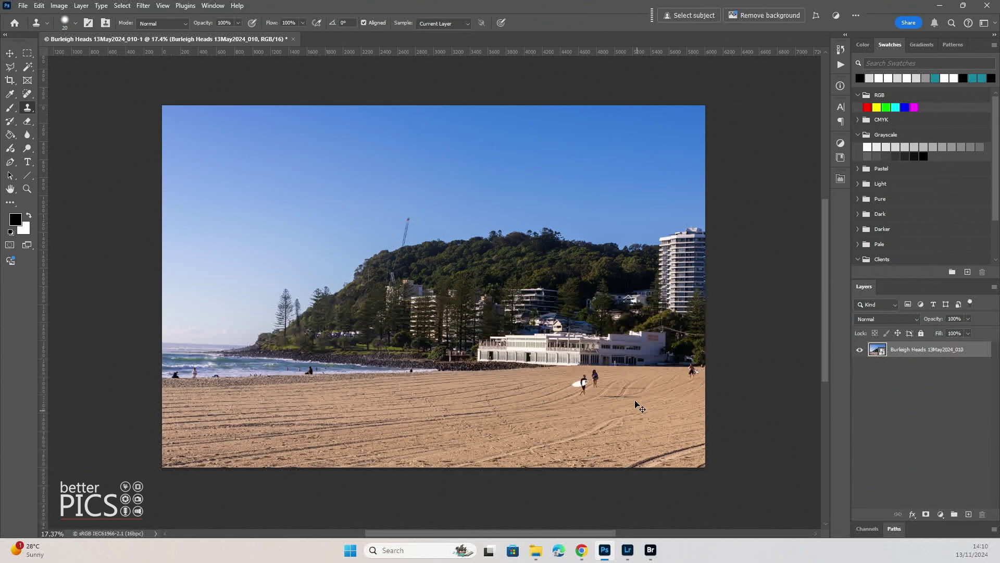
Sample clean sand beside the woman with the Clone Stamp and rasterize the smart object so it can be painted on
{"action": "left_click_drag", "start_coordinate": [591, 371], "coordinate": [420, 221]}
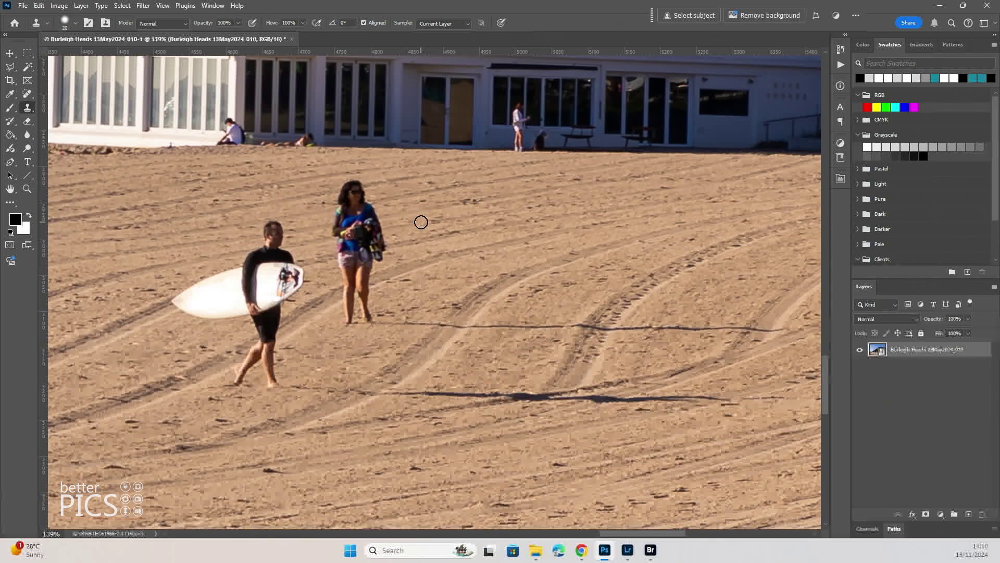
{"action": "left_click", "coordinate": [392, 233], "text": "alt"}
{"action": "left_click", "coordinate": [369, 314]}
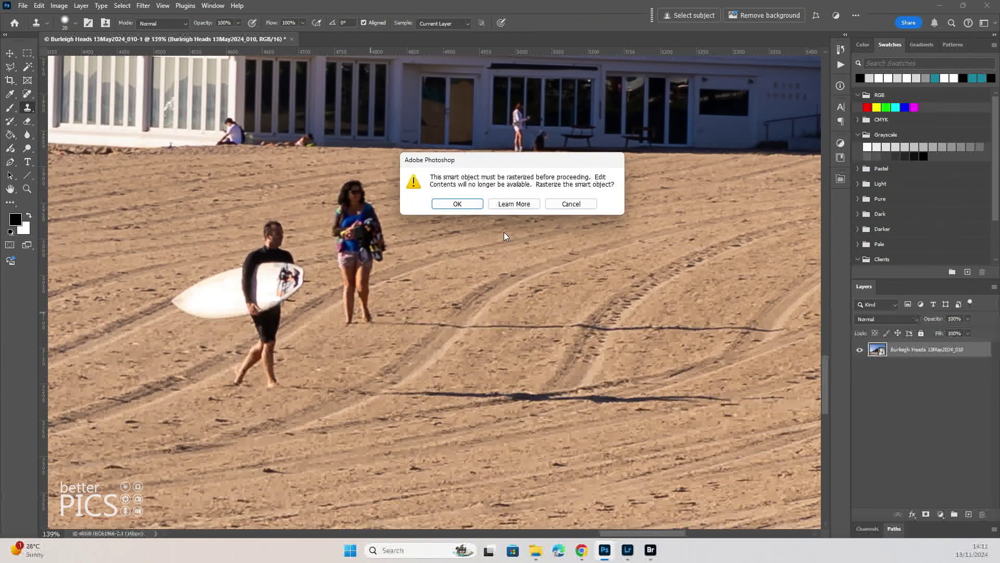
{"action": "left_click", "coordinate": [465, 207]}
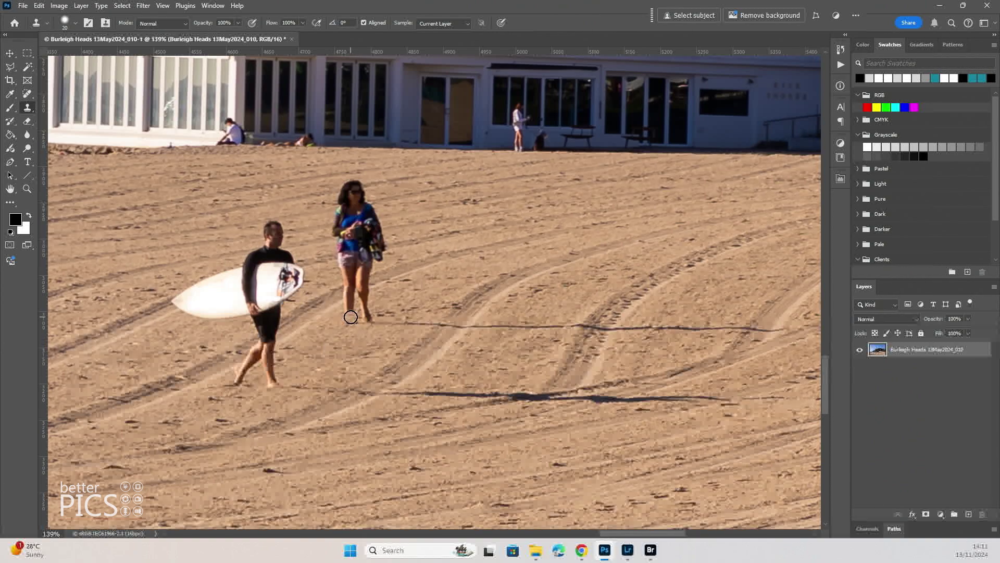
Clone sand over the woman's feet and the start of her shadow, up to the first curved track
{"action": "mouse_move", "coordinate": [352, 319]}
{"action": "left_mouse_down"}
{"action": "mouse_move", "coordinate": [369, 317]}
{"action": "mouse_move", "coordinate": [352, 326]}
{"action": "mouse_move", "coordinate": [368, 313]}
{"action": "mouse_move", "coordinate": [347, 317]}
{"action": "mouse_move", "coordinate": [355, 313]}
{"action": "left_mouse_up"}
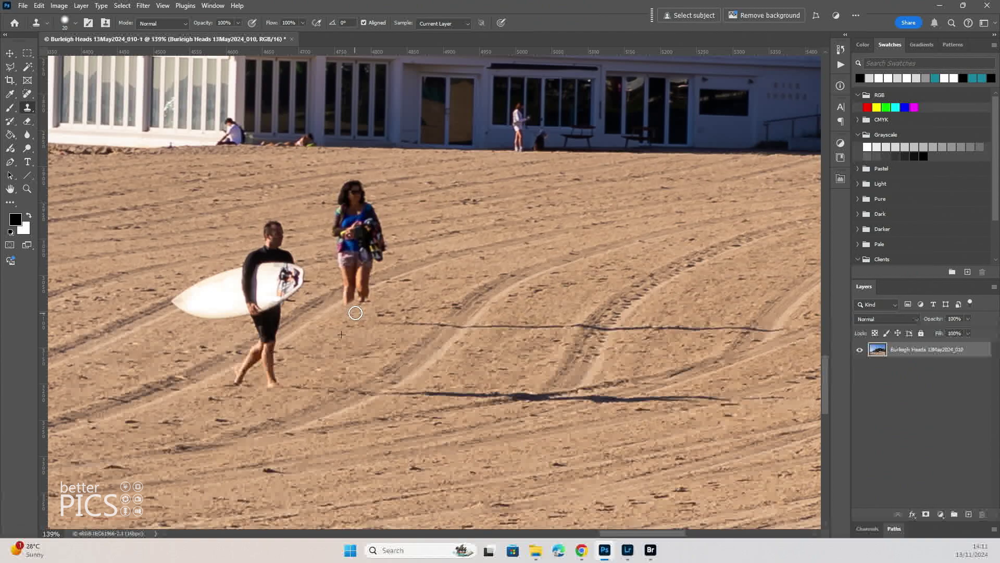
{"action": "mouse_move", "coordinate": [355, 312]}
{"action": "left_mouse_down"}
{"action": "mouse_move", "coordinate": [428, 325]}
{"action": "mouse_move", "coordinate": [402, 328]}
{"action": "left_mouse_up"}
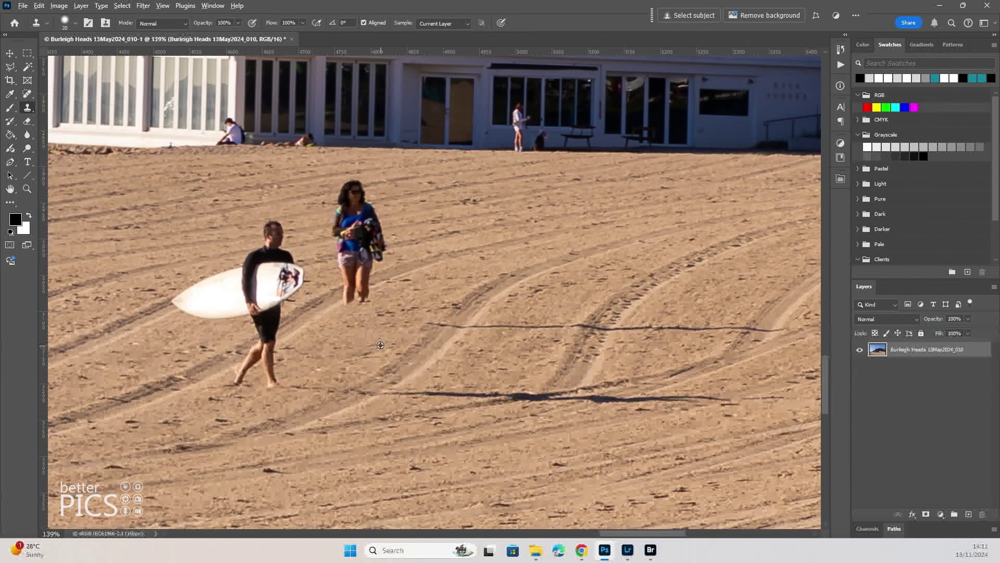
{"action": "left_click", "coordinate": [380, 338], "text": "alt"}
{"action": "mouse_move", "coordinate": [433, 325]}
{"action": "left_mouse_down"}
{"action": "mouse_move", "coordinate": [416, 333]}
{"action": "mouse_move", "coordinate": [458, 332]}
{"action": "left_mouse_up"}
{"action": "left_click", "coordinate": [435, 338], "text": "alt"}
{"action": "left_click", "coordinate": [458, 339], "text": "alt"}
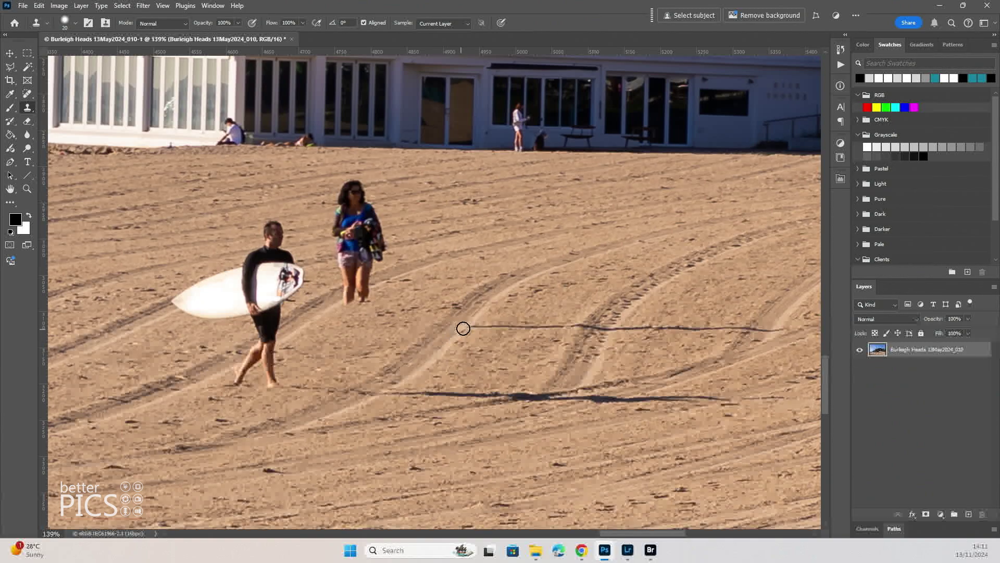
{"action": "left_click", "coordinate": [445, 349], "text": "alt"}
{"action": "left_click", "coordinate": [465, 329]}
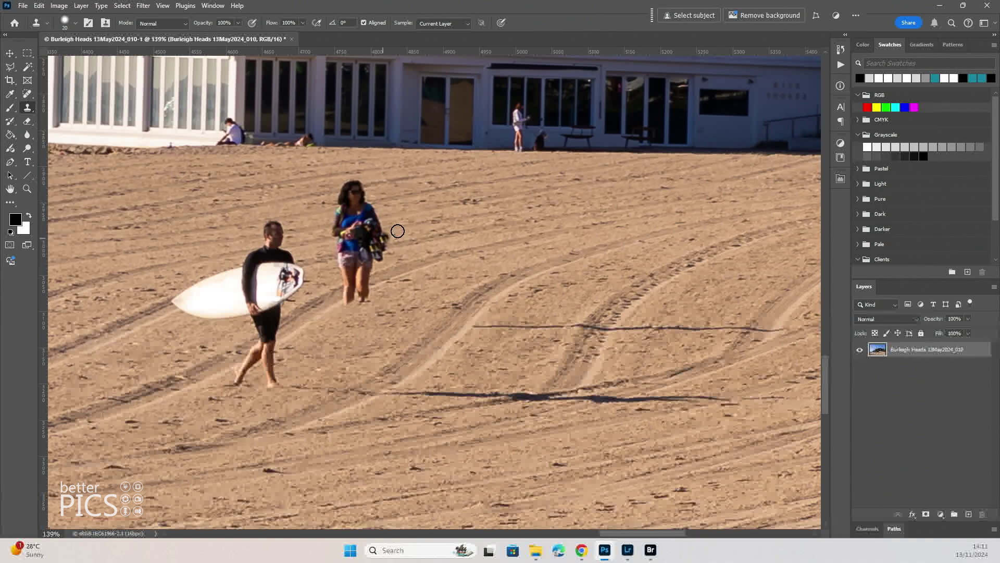
Try cloning the pavilion's windows over the woman's upper body, and undo those strokes
{"action": "left_click", "coordinate": [402, 84], "text": "alt"}
{"action": "left_click_drag", "start_coordinate": [384, 195], "coordinate": [315, 235]}
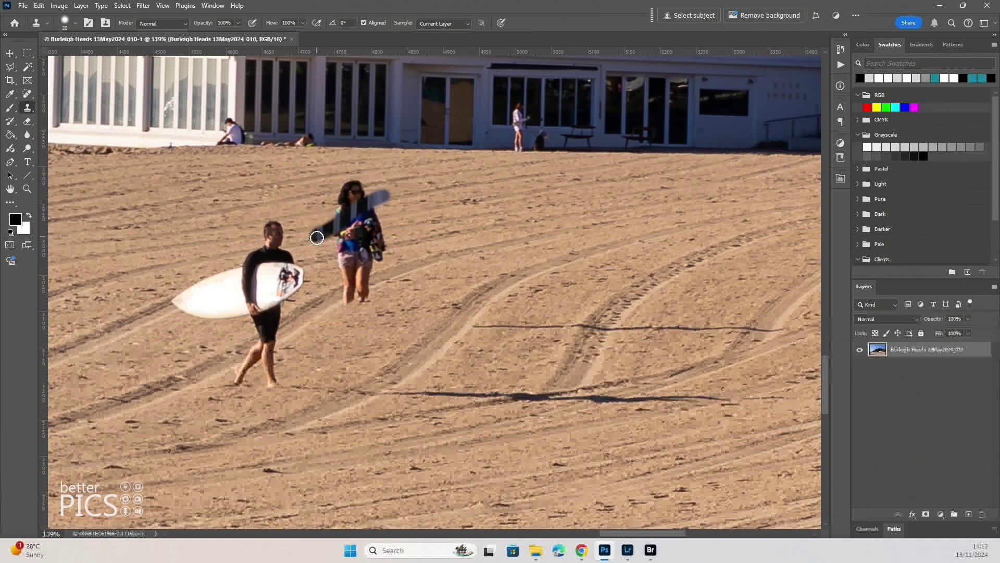
{"action": "left_click", "coordinate": [358, 181]}
{"action": "key", "text": "ctrl+z"}
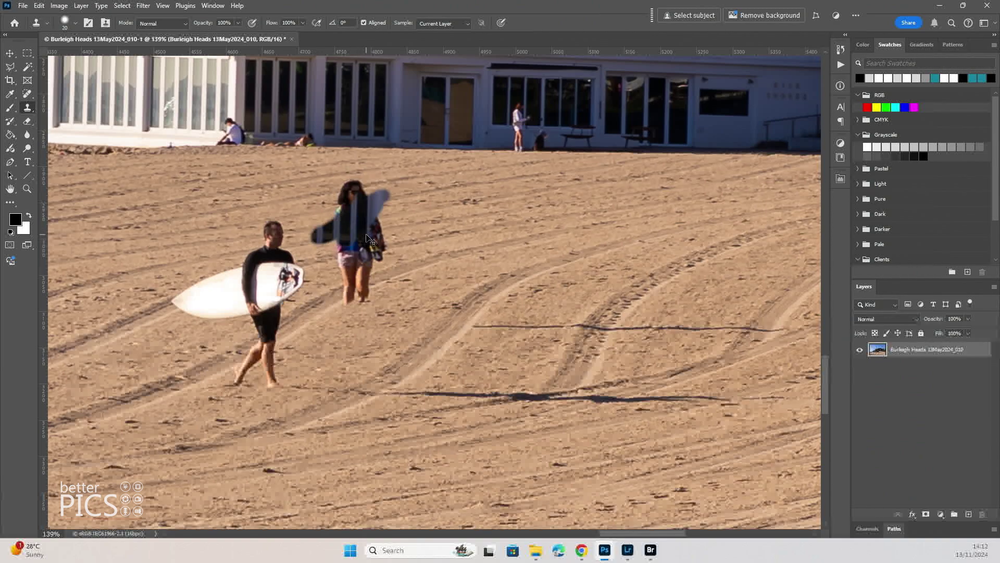
{"action": "key", "text": "ctrl+z"}
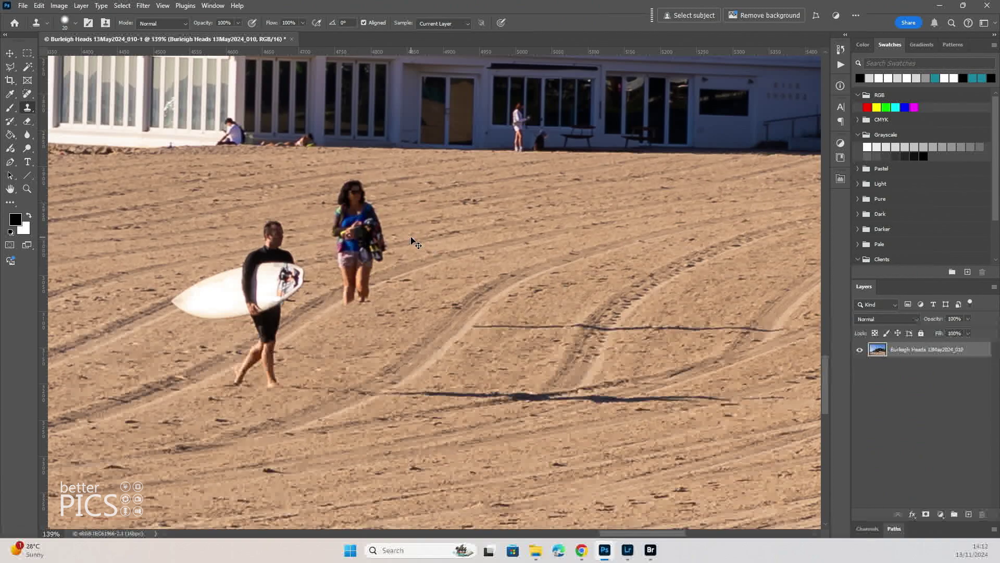
Clone sand over the woman's head, neck and shoulders, following the lines in the beach
{"action": "left_click_drag", "start_coordinate": [360, 190], "coordinate": [544, 234]}
{"action": "scroll", "coordinate": [544, 234], "scroll_direction": "down", "scroll_amount": 2}
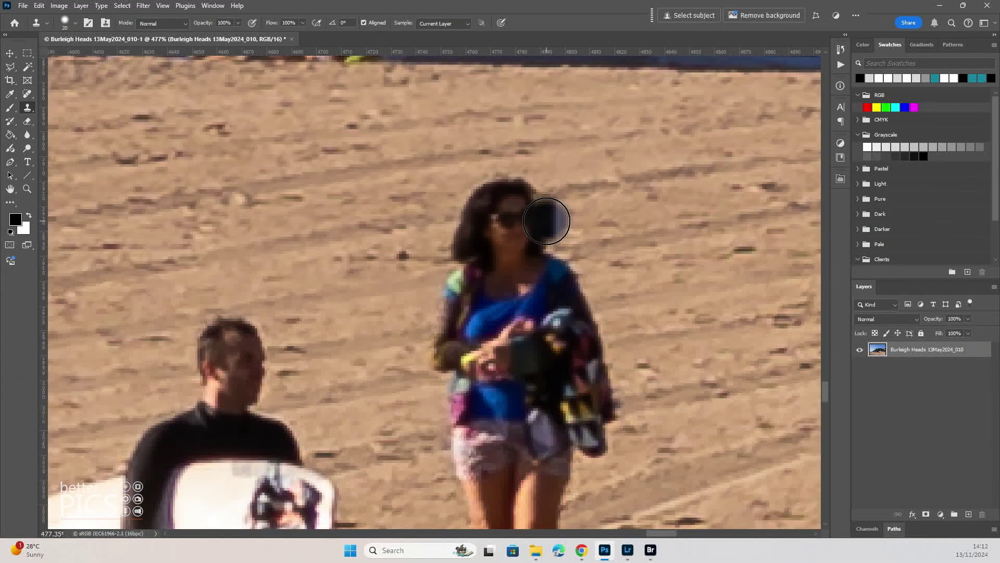
{"action": "scroll", "coordinate": [588, 230], "scroll_direction": "up", "scroll_amount": 2}
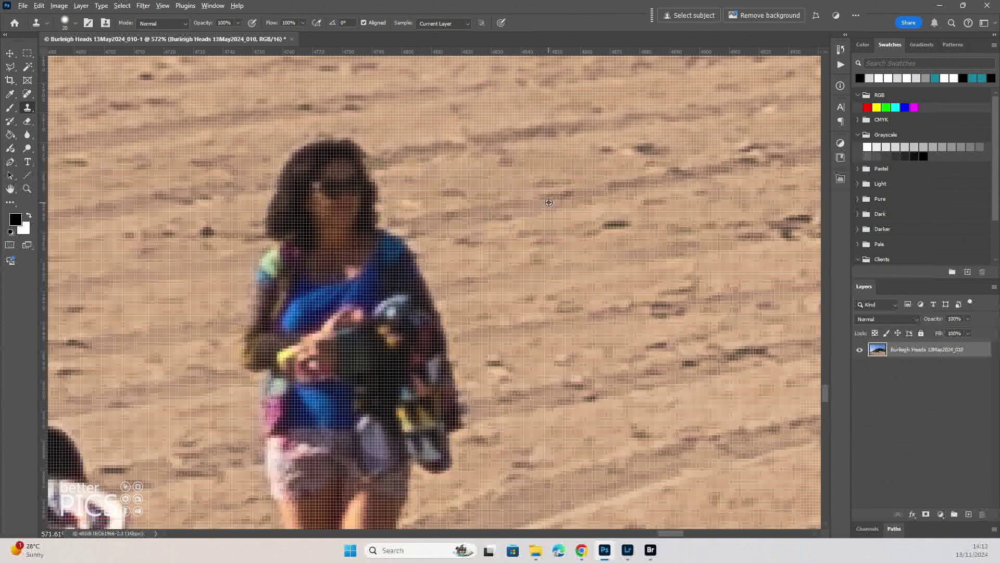
{"action": "mouse_move", "coordinate": [404, 228]}
{"action": "left_mouse_down"}
{"action": "mouse_move", "coordinate": [278, 248]}
{"action": "mouse_move", "coordinate": [264, 261]}
{"action": "left_mouse_up"}
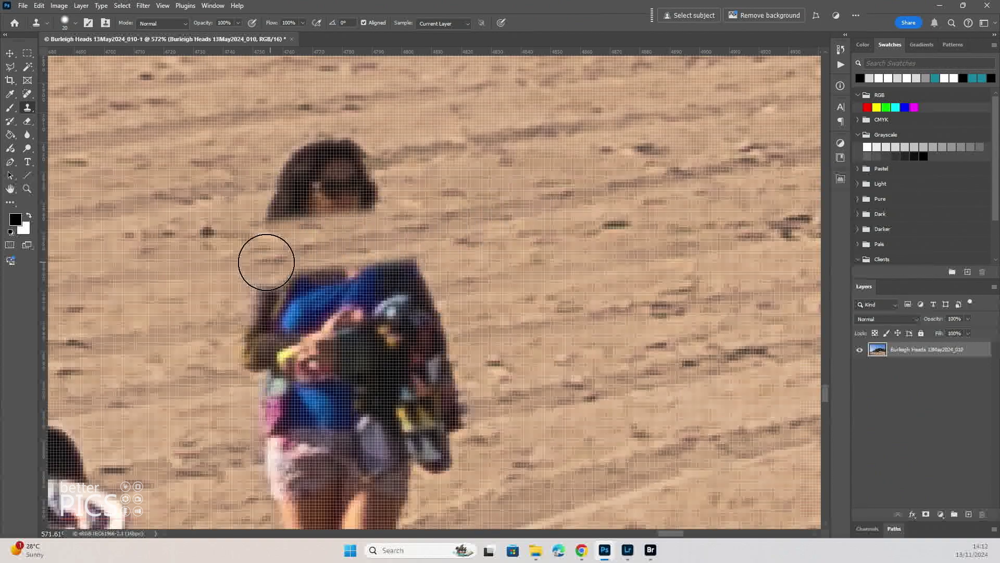
{"action": "left_click_drag", "start_coordinate": [364, 194], "coordinate": [270, 211]}
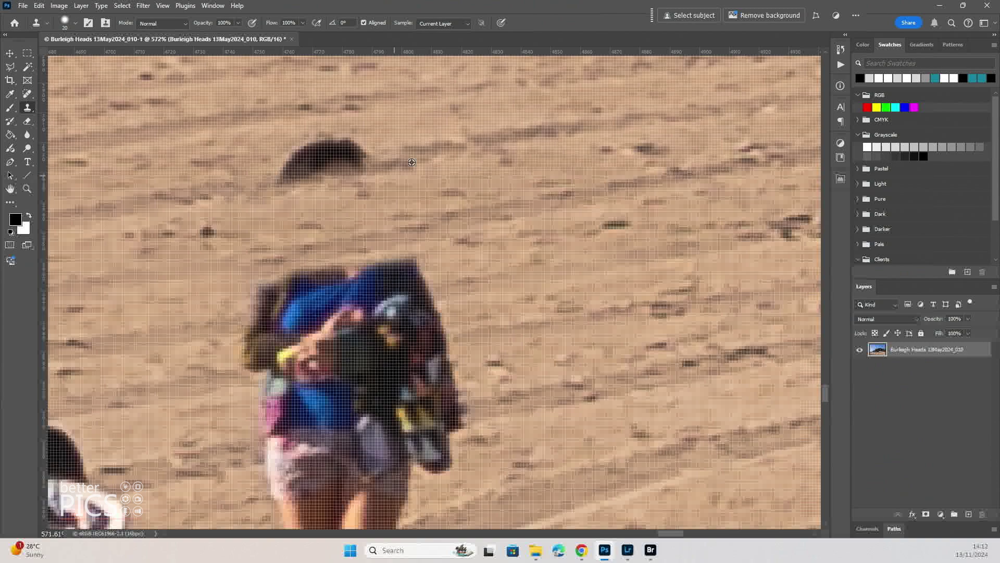
{"action": "mouse_move", "coordinate": [433, 152]}
{"action": "left_mouse_down"}
{"action": "mouse_move", "coordinate": [285, 184]}
{"action": "mouse_move", "coordinate": [318, 156]}
{"action": "left_mouse_up"}
Clone sand over the woman's chest, arms and midriff, resampling from the sand on either side of her
{"action": "mouse_move", "coordinate": [445, 266]}
{"action": "left_mouse_down"}
{"action": "mouse_move", "coordinate": [262, 302]}
{"action": "mouse_move", "coordinate": [439, 283]}
{"action": "mouse_move", "coordinate": [539, 291]}
{"action": "mouse_move", "coordinate": [212, 366]}
{"action": "mouse_move", "coordinate": [334, 342]}
{"action": "left_mouse_up"}
{"action": "left_click", "coordinate": [155, 365], "text": "alt"}
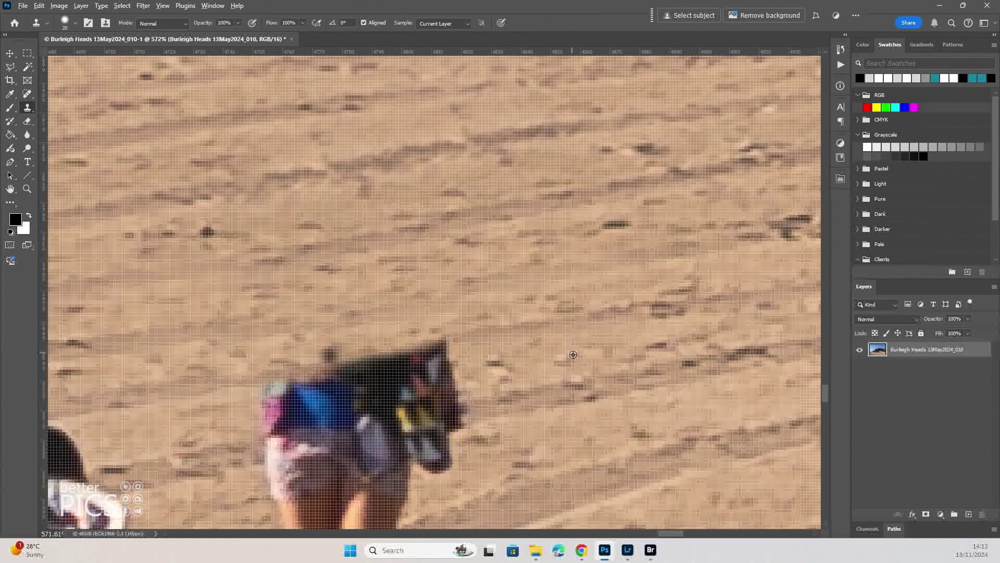
{"action": "left_click", "coordinate": [568, 328], "text": "alt"}
{"action": "mouse_move", "coordinate": [438, 362]}
{"action": "left_mouse_down"}
{"action": "mouse_move", "coordinate": [447, 346]}
{"action": "mouse_move", "coordinate": [276, 398]}
{"action": "mouse_move", "coordinate": [399, 374]}
{"action": "left_mouse_up"}
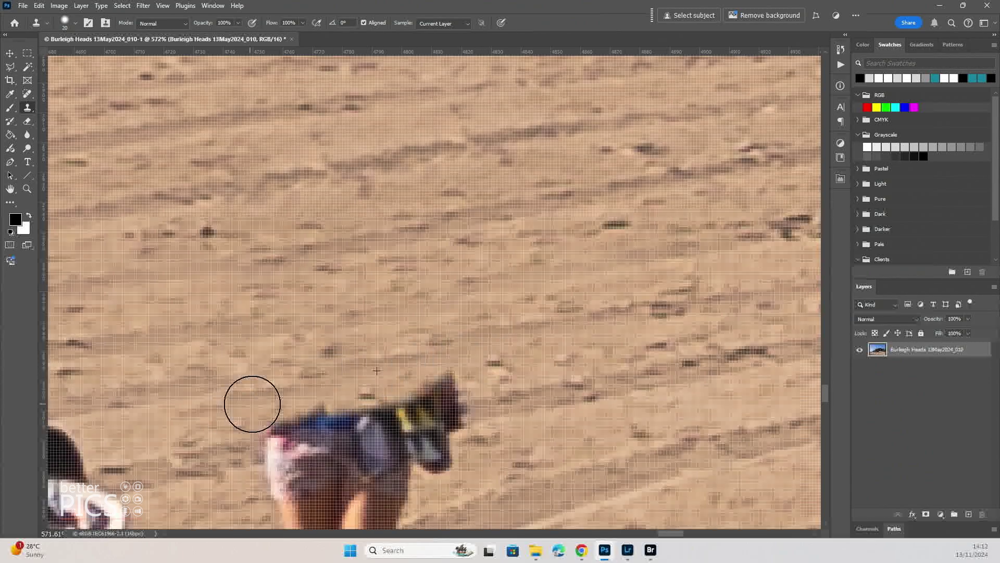
Clone sand over the clothes she carries, her shorts and her upper legs, resampling to match the ridges
{"action": "left_click_drag", "start_coordinate": [556, 340], "coordinate": [556, 208]}
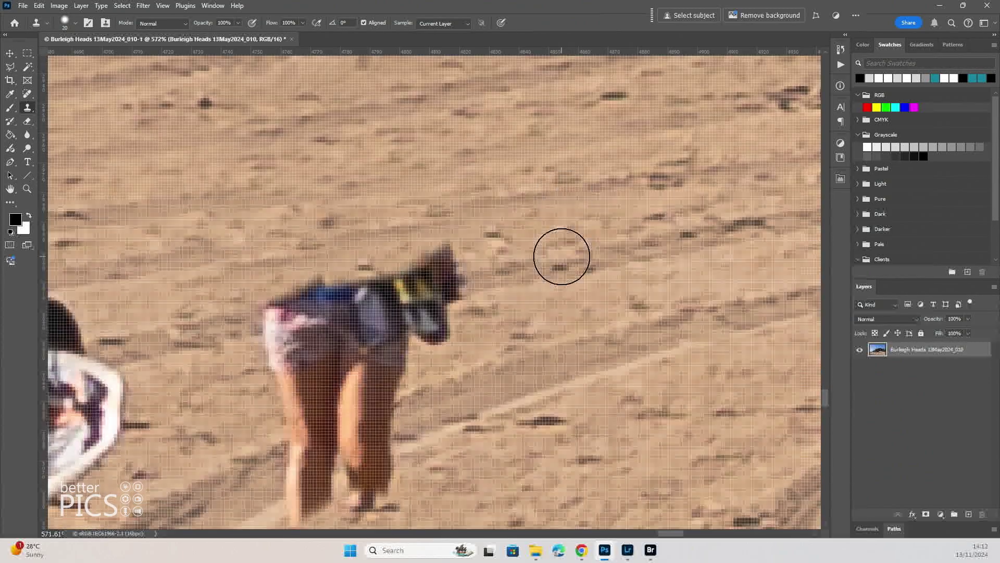
{"action": "left_click", "coordinate": [545, 273], "text": "alt"}
{"action": "mouse_move", "coordinate": [456, 293]}
{"action": "left_mouse_down"}
{"action": "mouse_move", "coordinate": [435, 290]}
{"action": "mouse_move", "coordinate": [443, 261]}
{"action": "mouse_move", "coordinate": [277, 319]}
{"action": "mouse_move", "coordinate": [349, 282]}
{"action": "mouse_move", "coordinate": [328, 289]}
{"action": "left_mouse_up"}
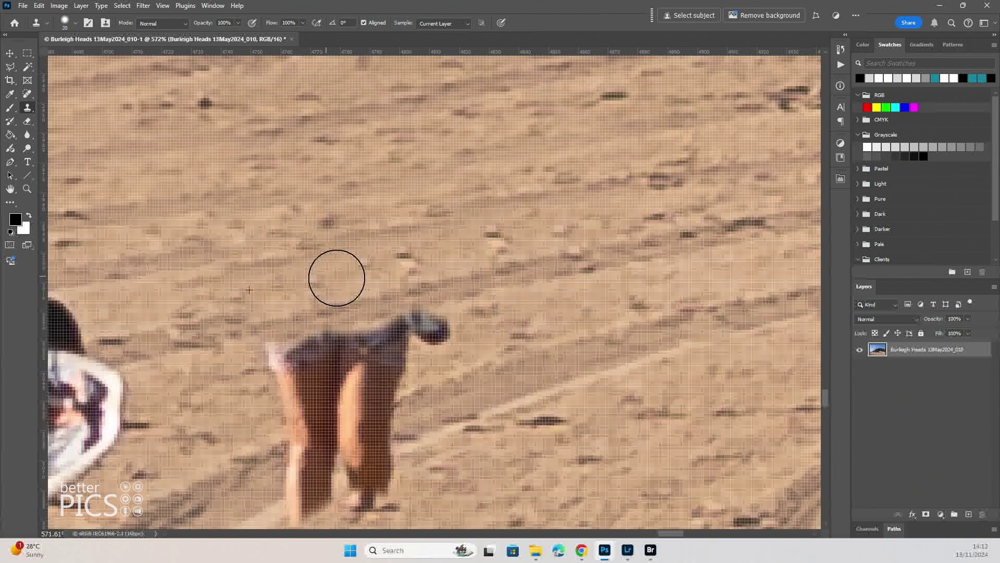
{"action": "left_click", "coordinate": [539, 309], "text": "alt"}
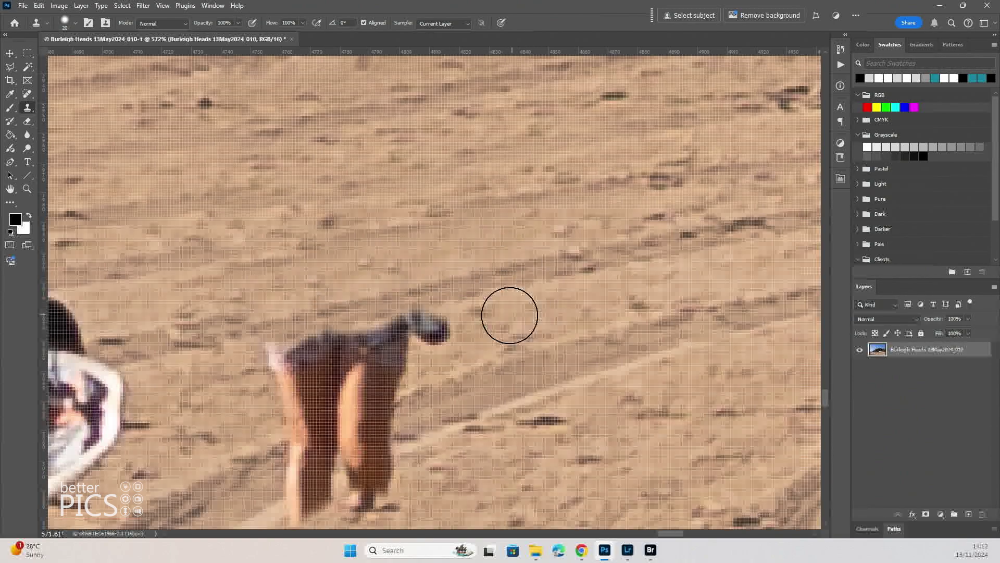
{"action": "left_click_drag", "start_coordinate": [442, 324], "coordinate": [357, 351]}
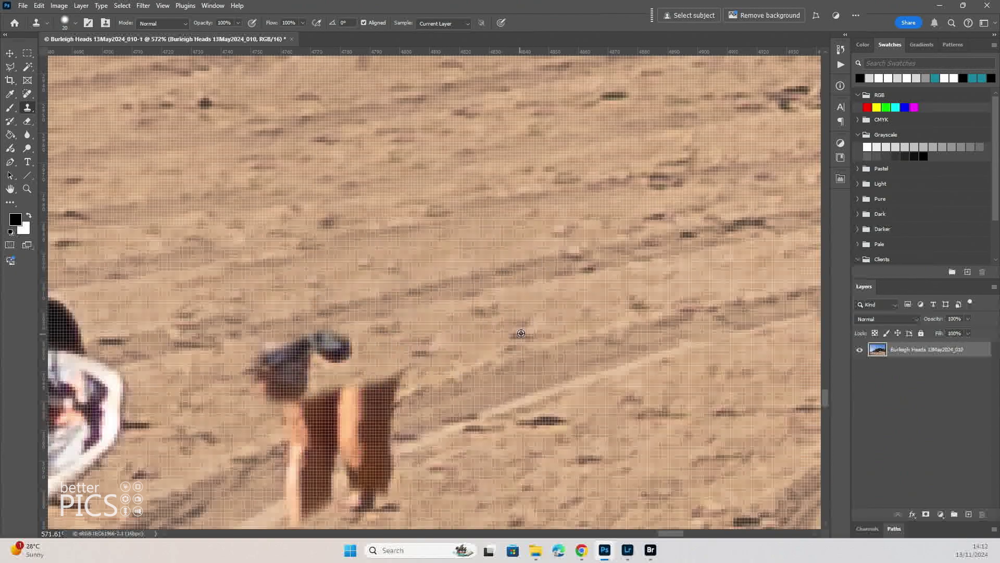
{"action": "left_click", "coordinate": [487, 369], "text": "alt"}
{"action": "mouse_move", "coordinate": [418, 392]}
{"action": "left_mouse_down"}
{"action": "mouse_move", "coordinate": [297, 431]}
{"action": "mouse_move", "coordinate": [344, 401]}
{"action": "mouse_move", "coordinate": [291, 380]}
{"action": "mouse_move", "coordinate": [322, 350]}
{"action": "mouse_move", "coordinate": [279, 369]}
{"action": "mouse_move", "coordinate": [433, 350]}
{"action": "left_mouse_up"}
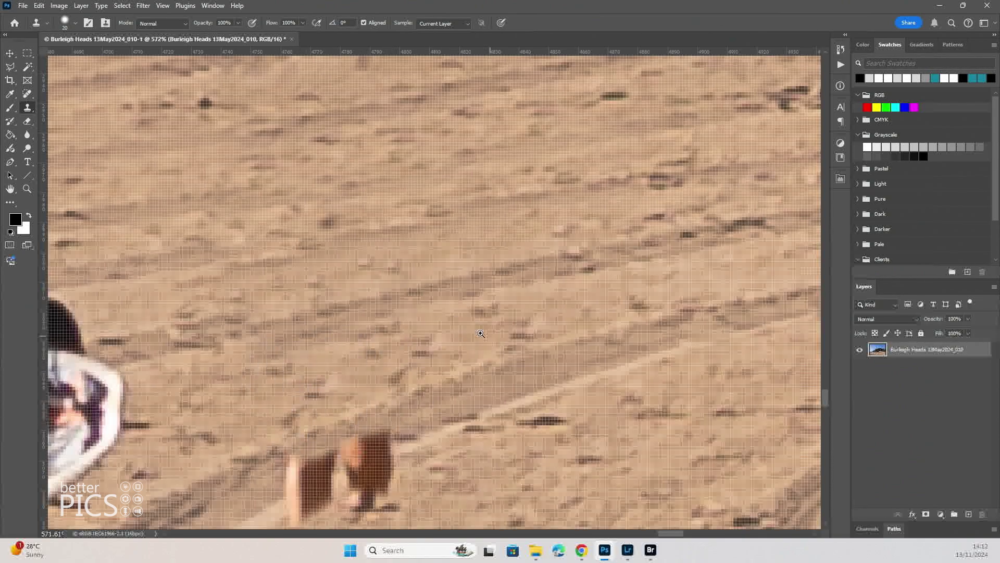
Clone sand over the remaining pieces of the woman's lower legs, lining up the track edge behind them
{"action": "scroll", "coordinate": [433, 350], "scroll_direction": "down", "scroll_amount": 5}
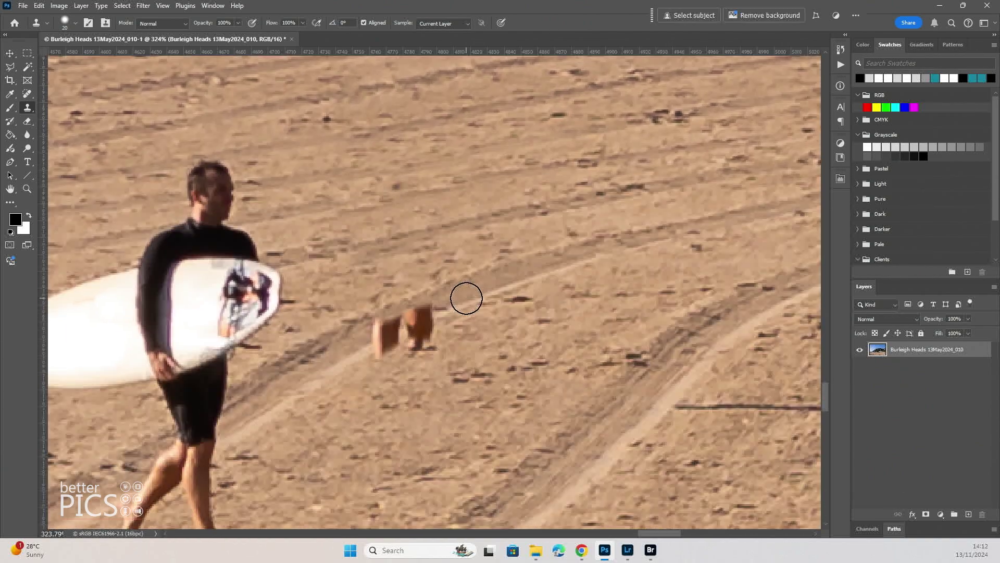
{"action": "mouse_move", "coordinate": [438, 336]}
{"action": "left_mouse_down"}
{"action": "mouse_move", "coordinate": [429, 325]}
{"action": "mouse_move", "coordinate": [364, 352]}
{"action": "mouse_move", "coordinate": [428, 344]}
{"action": "left_mouse_up"}
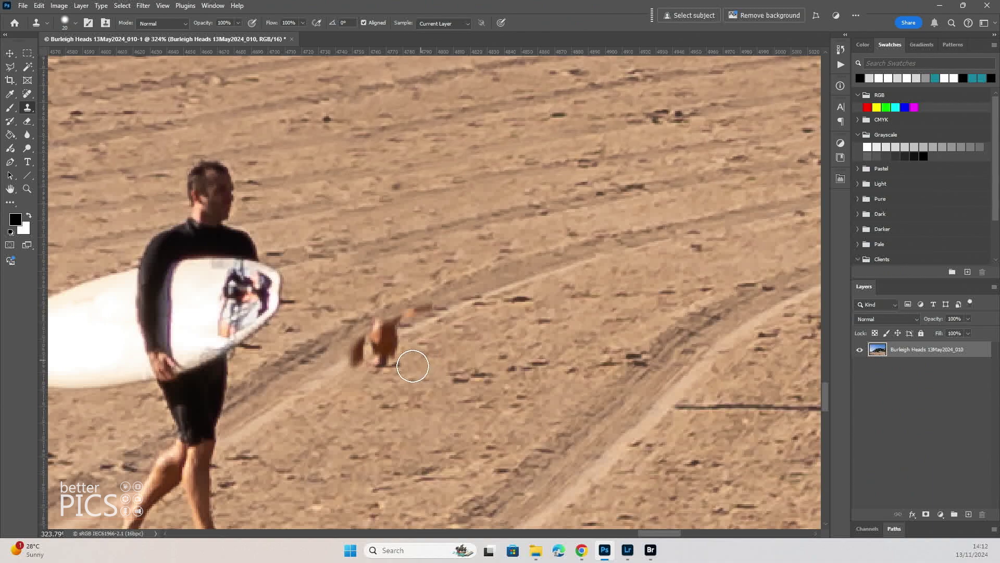
{"action": "left_click", "coordinate": [345, 393], "text": "alt"}
{"action": "mouse_move", "coordinate": [353, 371]}
{"action": "left_mouse_down"}
{"action": "mouse_move", "coordinate": [408, 350]}
{"action": "mouse_move", "coordinate": [372, 353]}
{"action": "mouse_move", "coordinate": [400, 332]}
{"action": "mouse_move", "coordinate": [377, 335]}
{"action": "mouse_move", "coordinate": [424, 310]}
{"action": "mouse_move", "coordinate": [427, 335]}
{"action": "mouse_move", "coordinate": [432, 317]}
{"action": "left_mouse_up"}
{"action": "left_click", "coordinate": [306, 386], "text": "alt"}
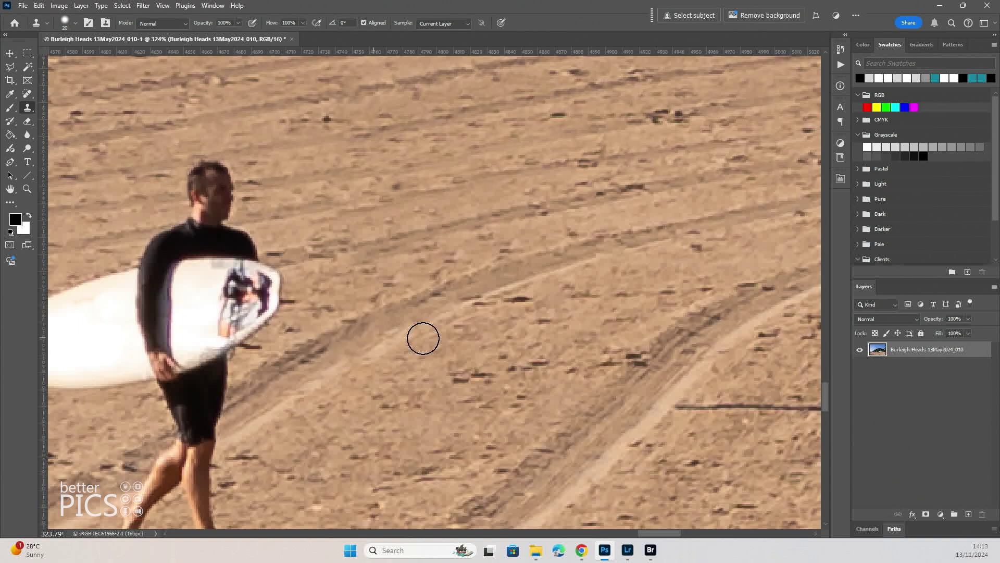
Clone sand over the woman's thin shadow between the smooth curved track and the tyre-marked track
{"action": "mouse_move", "coordinate": [685, 297]}
{"action": "left_mouse_down"}
{"action": "mouse_move", "coordinate": [456, 217]}
{"action": "mouse_move", "coordinate": [249, 206]}
{"action": "left_mouse_up"}
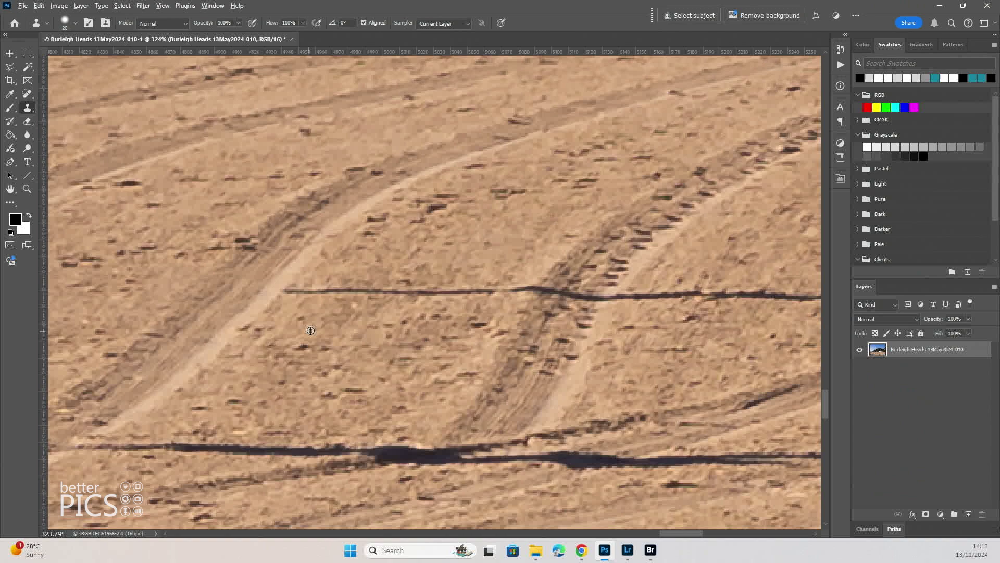
{"action": "left_click", "coordinate": [269, 307], "text": "alt"}
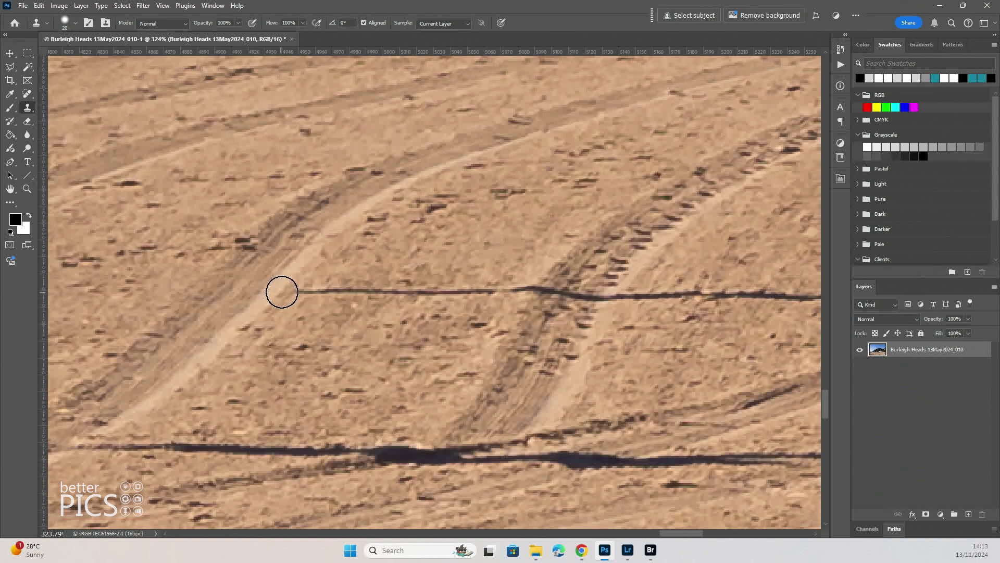
{"action": "mouse_move", "coordinate": [282, 292]}
{"action": "left_mouse_down"}
{"action": "mouse_move", "coordinate": [426, 289]}
{"action": "mouse_move", "coordinate": [438, 277]}
{"action": "mouse_move", "coordinate": [310, 278]}
{"action": "left_mouse_up"}
{"action": "left_click", "coordinate": [507, 239], "text": "alt"}
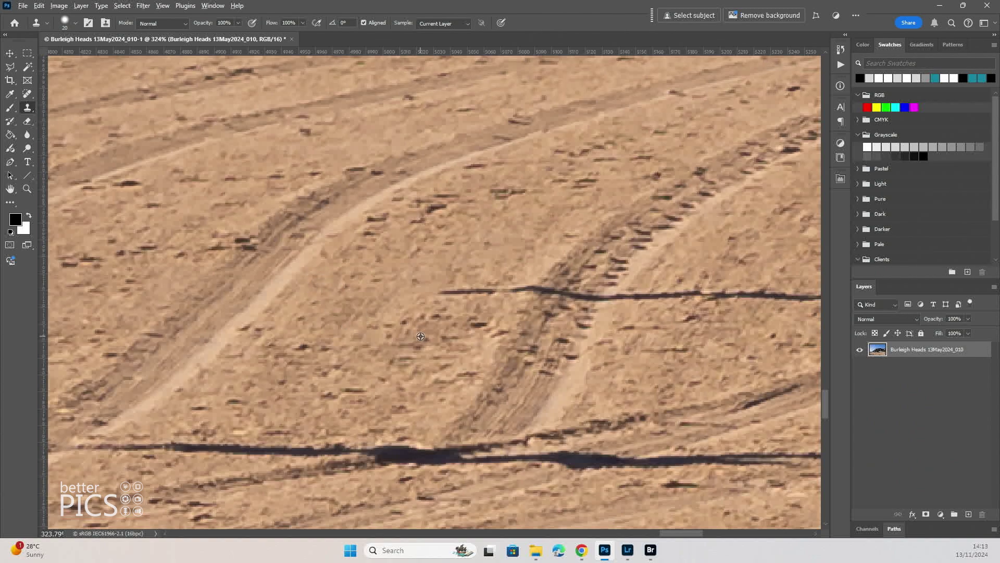
{"action": "left_click", "coordinate": [449, 327], "text": "alt"}
{"action": "left_click_drag", "start_coordinate": [478, 295], "coordinate": [451, 295]}
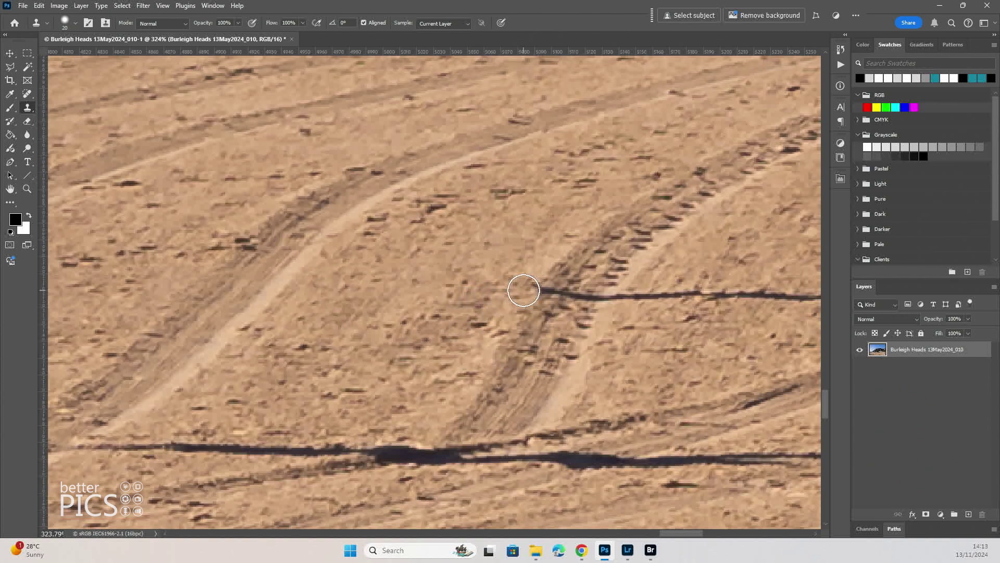
Continue cloning over the woman's shadow across the tyre-marked track and the open sand beyond it
{"action": "left_click_drag", "start_coordinate": [532, 297], "coordinate": [727, 297]}
{"action": "left_click", "coordinate": [607, 261], "text": "alt"}
{"action": "left_click", "coordinate": [740, 335], "text": "alt"}
{"action": "left_click_drag", "start_coordinate": [640, 310], "coordinate": [664, 304]}
{"action": "left_click_drag", "start_coordinate": [802, 298], "coordinate": [742, 296]}
{"action": "left_click_drag", "start_coordinate": [638, 328], "coordinate": [636, 331]}
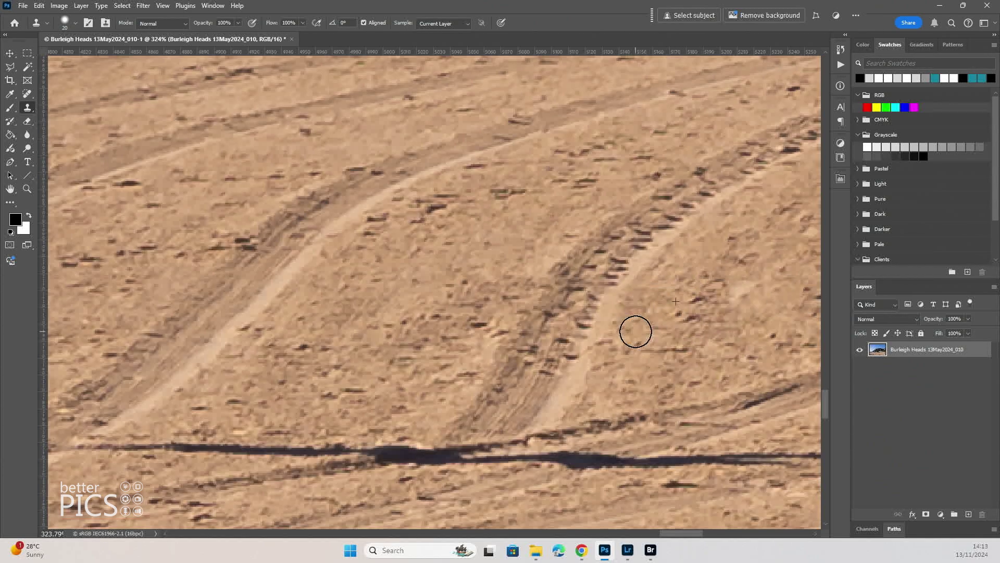
Clone sand over the last fragment of the woman's shadow where it crosses the farthest vehicle track
{"action": "key", "text": "ctrl+minus"}
{"action": "key", "text": "ctrl+minus"}
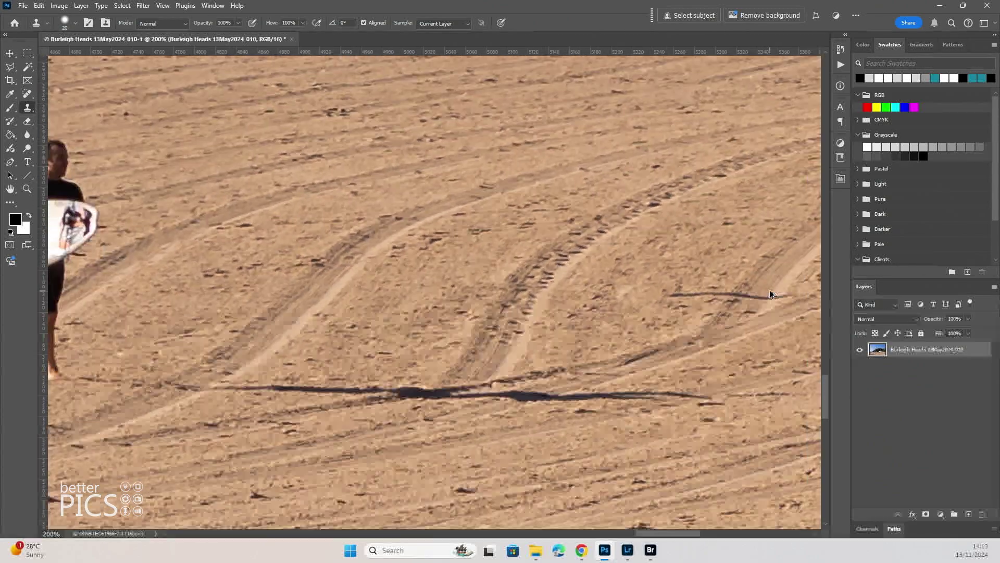
{"action": "left_click_drag", "start_coordinate": [728, 305], "coordinate": [526, 315]}
{"action": "left_click", "coordinate": [526, 315]}
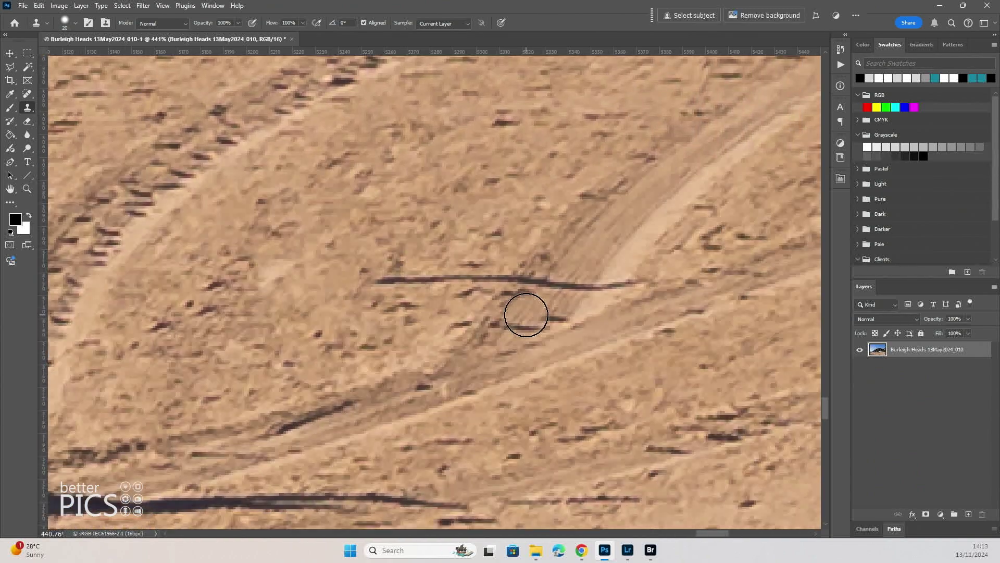
{"action": "left_click", "coordinate": [526, 314]}
{"action": "left_click", "coordinate": [518, 284]}
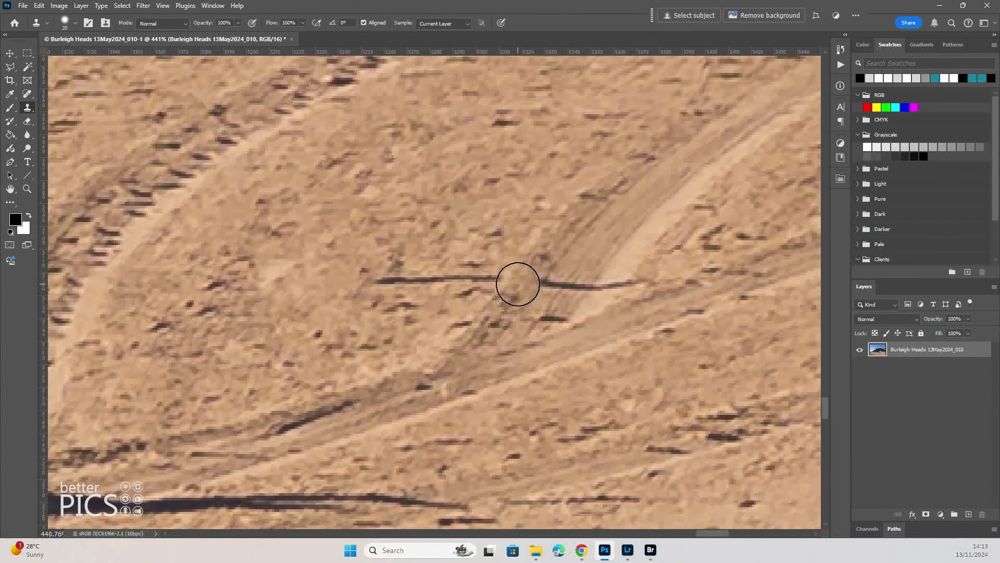
{"action": "mouse_move", "coordinate": [518, 284]}
{"action": "left_mouse_down"}
{"action": "mouse_move", "coordinate": [584, 283]}
{"action": "mouse_move", "coordinate": [507, 289]}
{"action": "mouse_move", "coordinate": [382, 221]}
{"action": "left_mouse_up"}
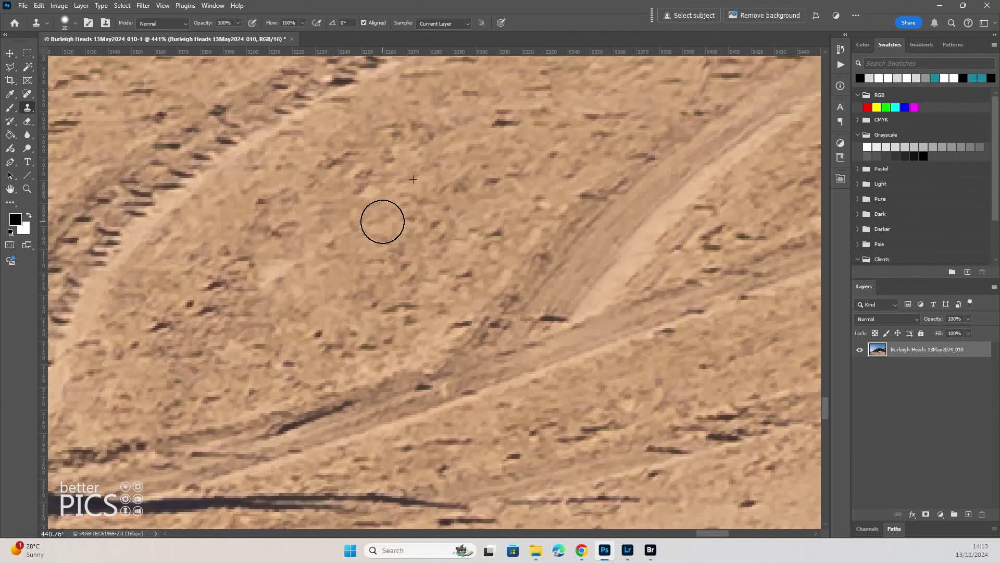
Examine the retouched sand around the surfer where the woman and her shadow were cloned out
{"action": "key", "text": "ctrl+0"}
{"action": "left_click_drag", "start_coordinate": [664, 408], "coordinate": [430, 271]}
{"action": "left_click_drag", "start_coordinate": [475, 331], "coordinate": [508, 331]}
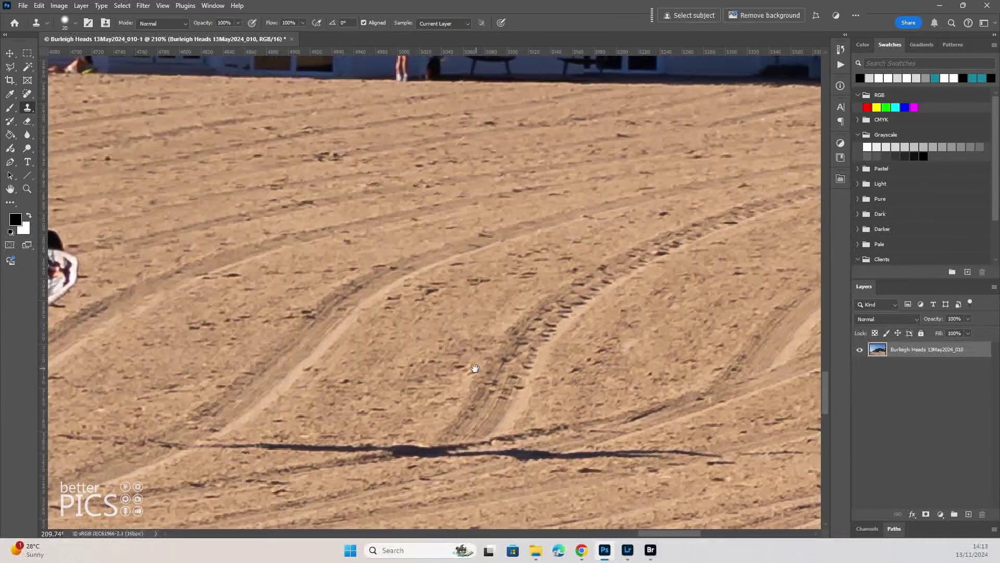
{"action": "left_click_drag", "start_coordinate": [475, 369], "coordinate": [565, 327]}
{"action": "scroll", "coordinate": [557, 320], "scroll_direction": "down", "scroll_amount": 3}
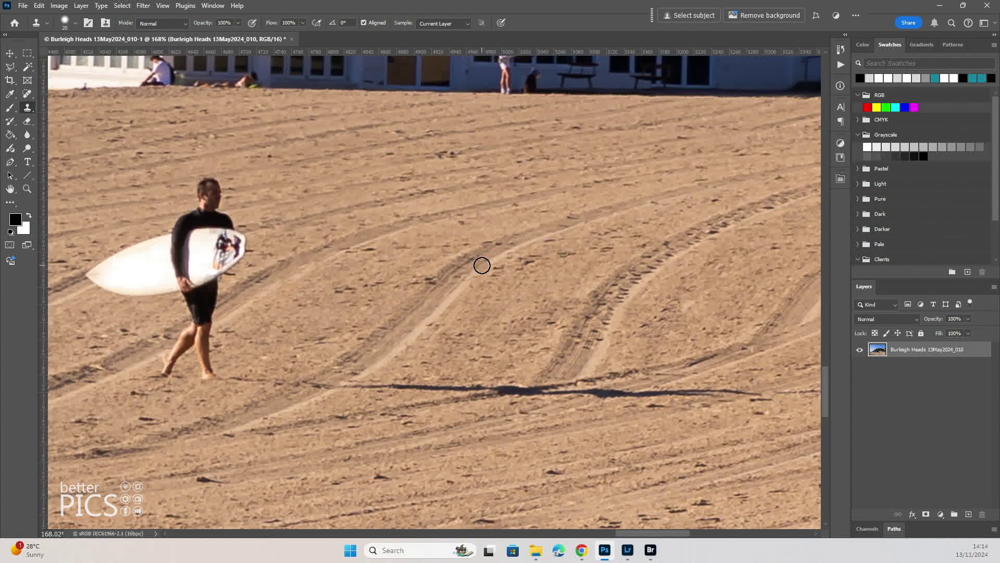
{"action": "scroll", "coordinate": [487, 265], "scroll_direction": "down", "scroll_amount": 2}
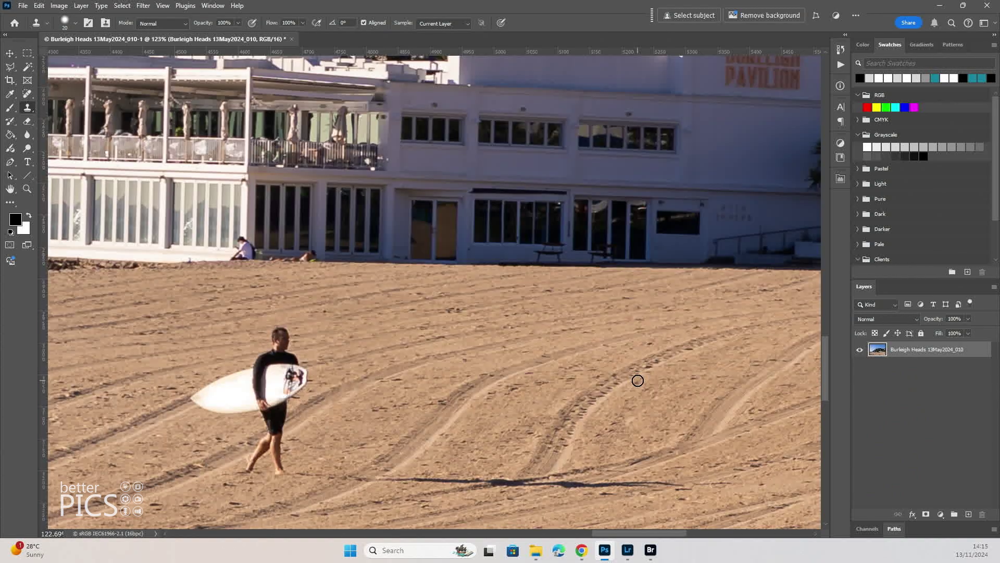